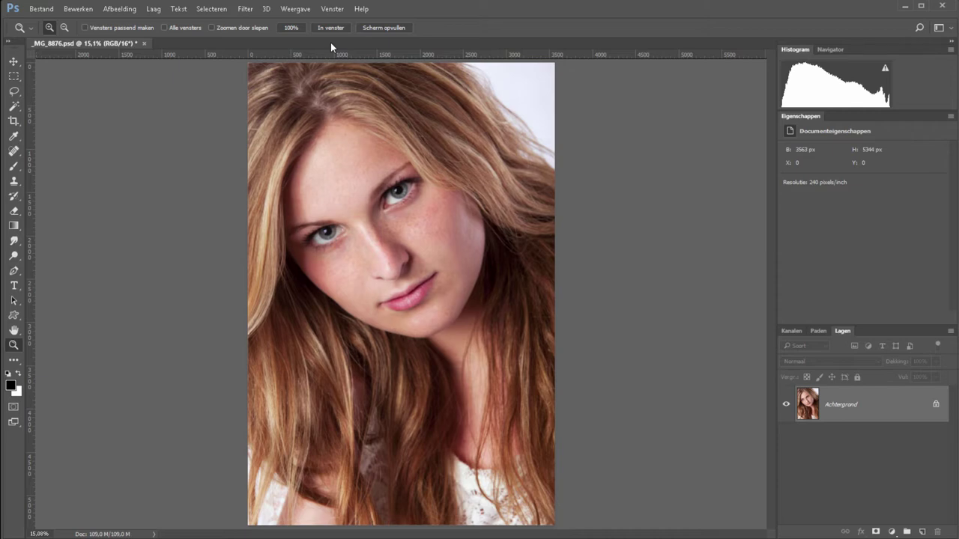
Duplicate the Achtergrond layer into a new layer, Laag 1, with Ctrl+J.
key(ctrl+j)
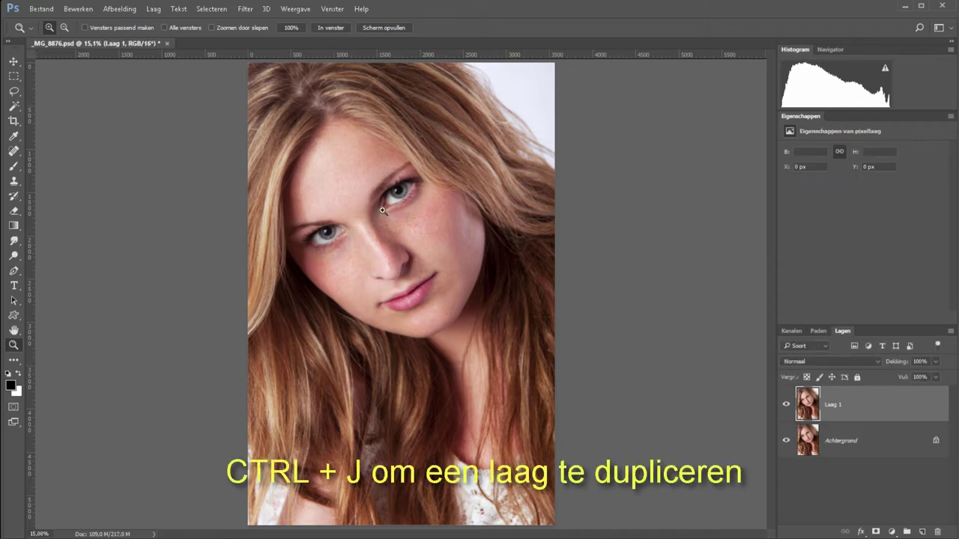
Zoom in on the woman's face by dragging a zoom rectangle around it.
mouse_move(221, 142)
mouse_down()
mouse_move(634, 360)
mouse_move(555, 355)
mouse_up()
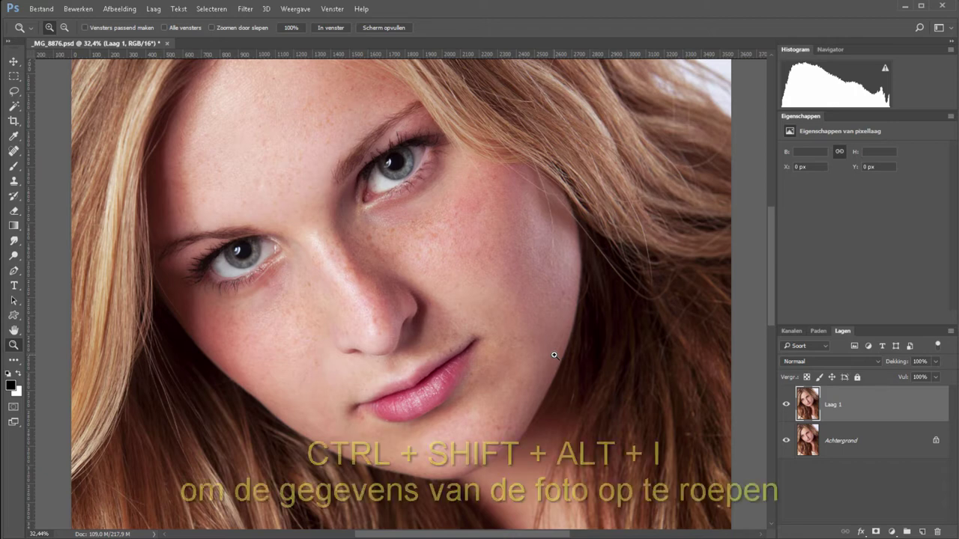
key(ctrl+shift+alt+i)
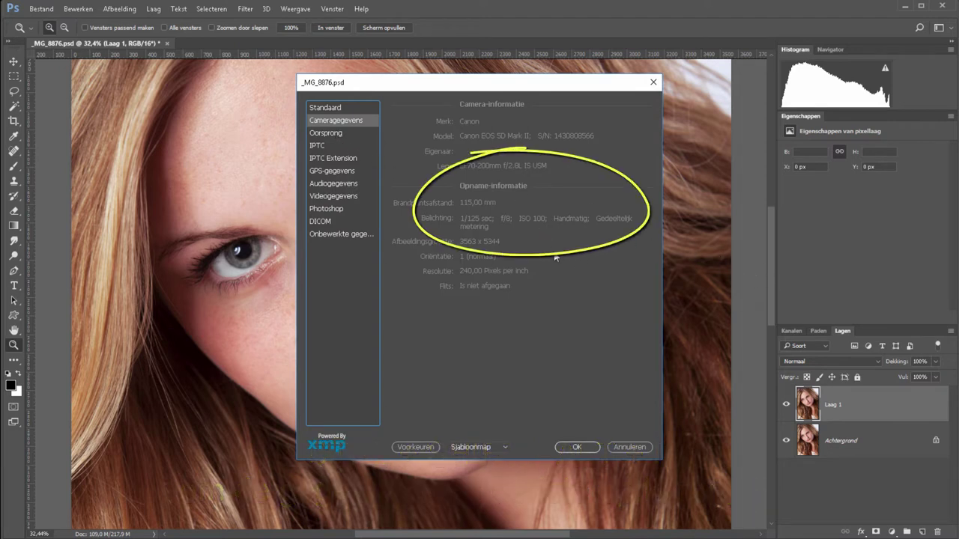
click(623, 448)
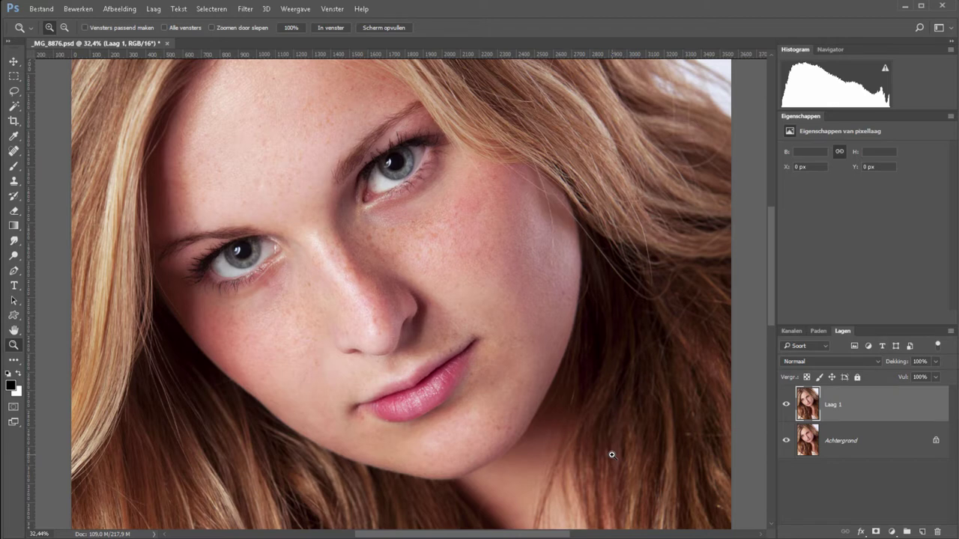
Apply a Gaussian blur (Gaussiaans vervagen) with a 7,4-pixel radius to Laag 1.
click(245, 9)
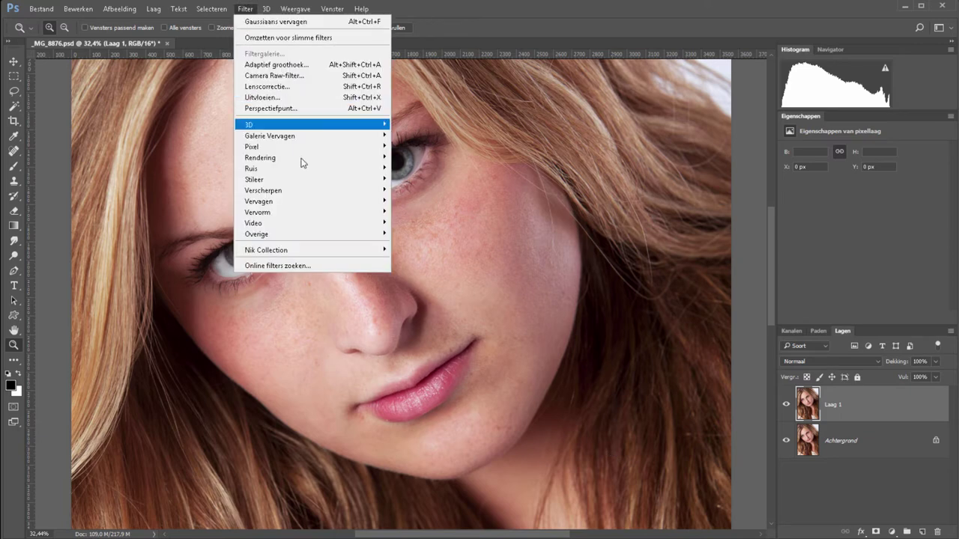
mouse_move(258, 202)
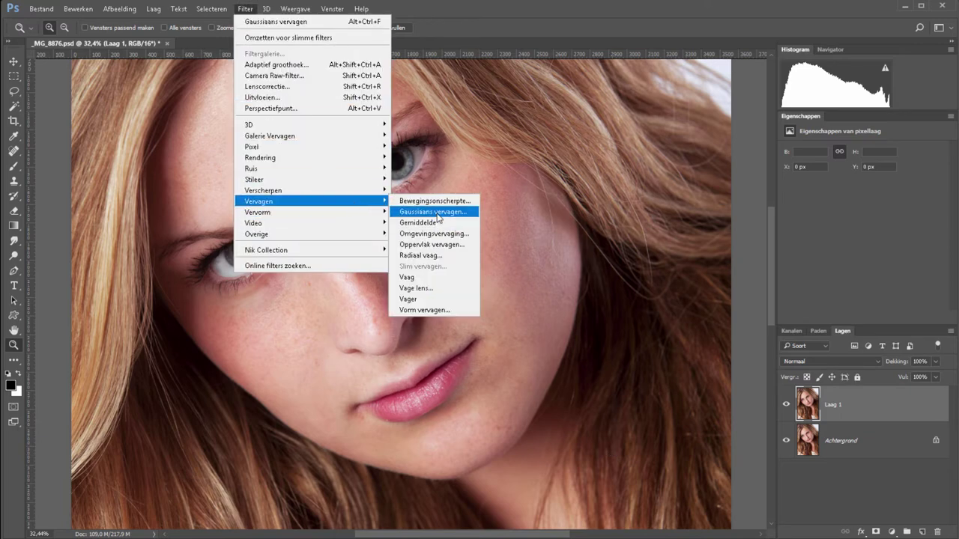
click(438, 214)
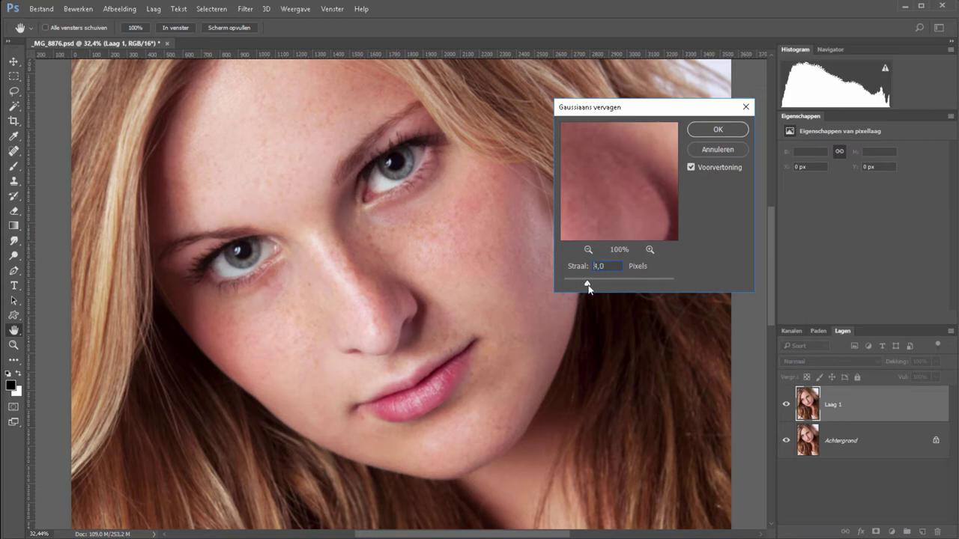
drag(580, 284, 611, 285)
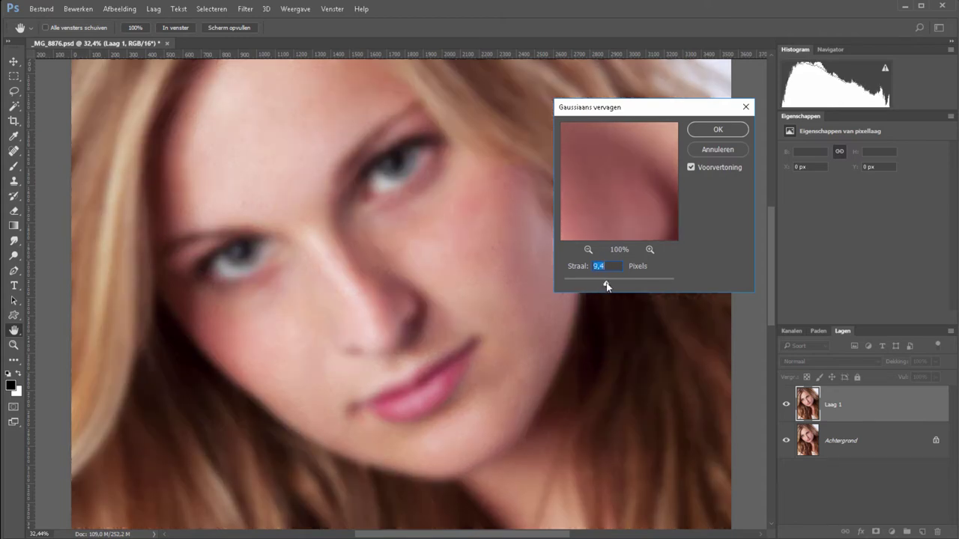
drag(610, 284, 600, 285)
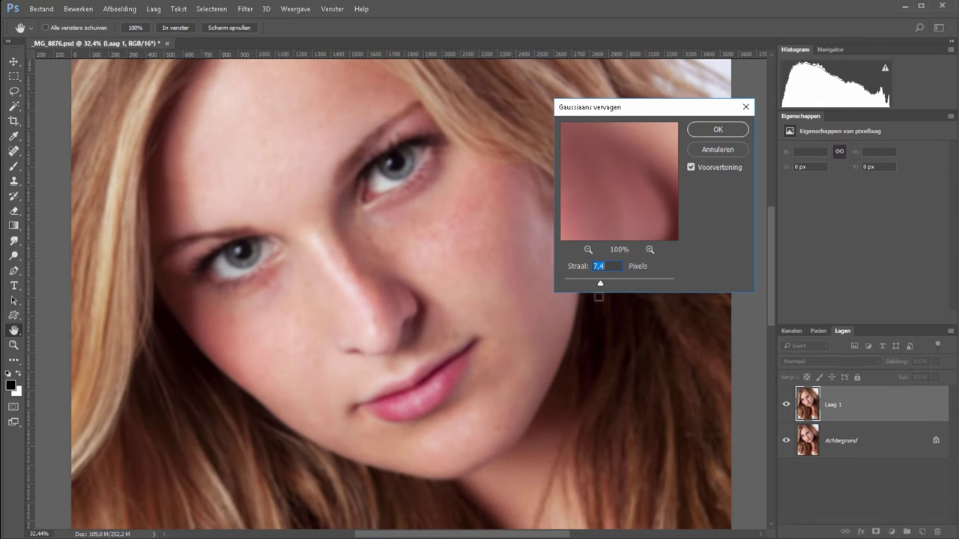
click(718, 129)
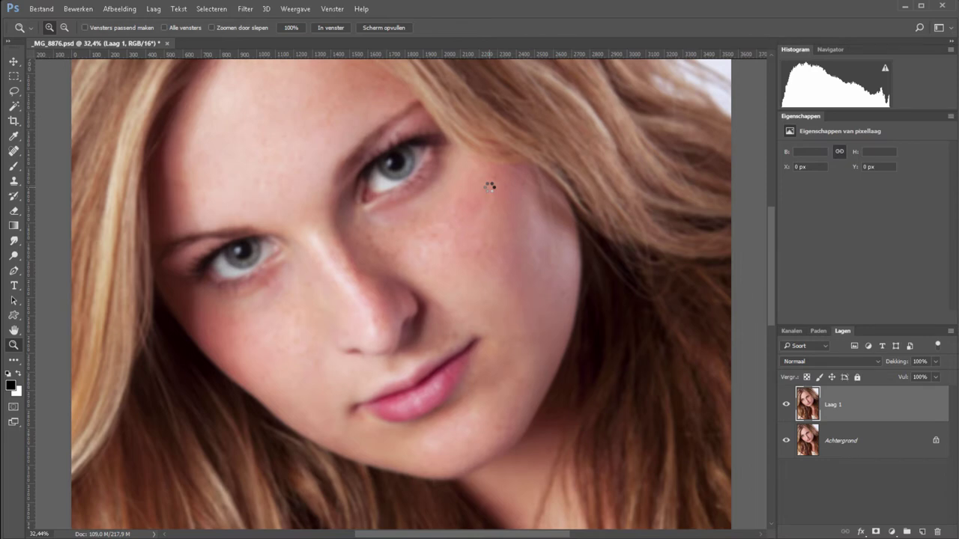
Fit the portrait on screen, add a white layer mask to Laag 1, and pick the Gradient tool.
key(ctrl+0)
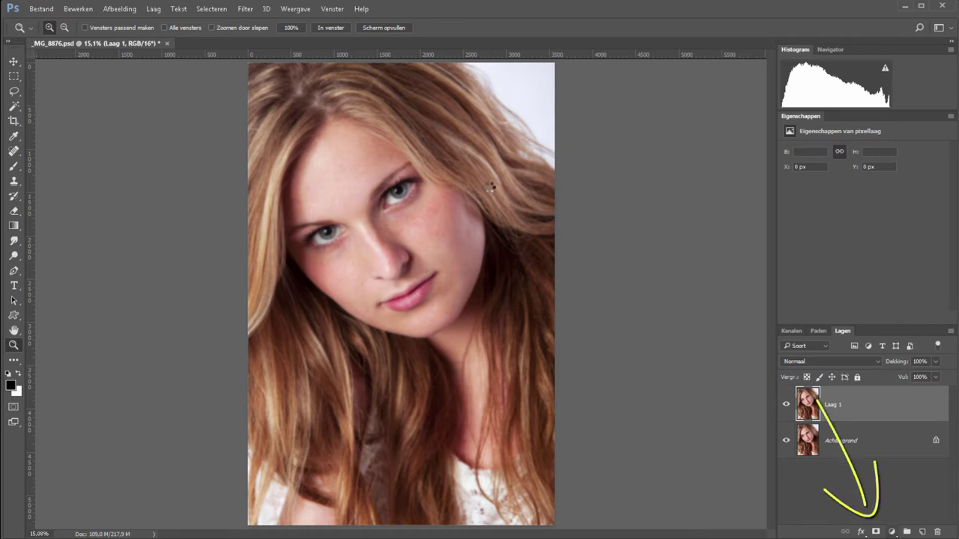
click(876, 532)
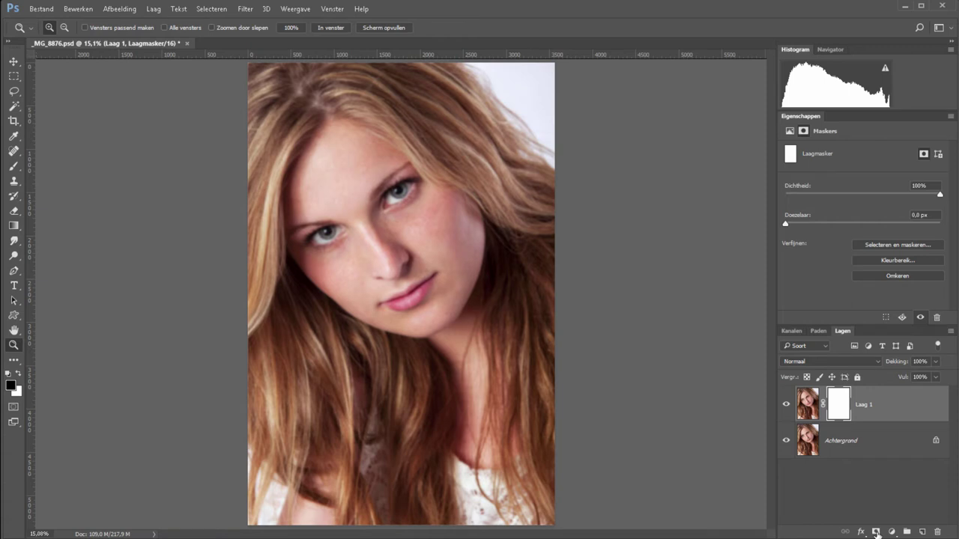
click(15, 226)
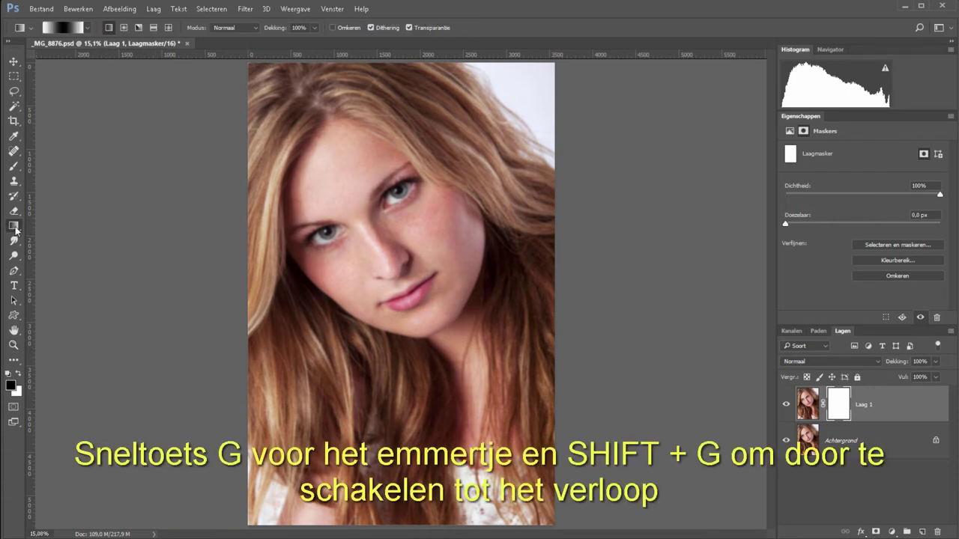
click(14, 226)
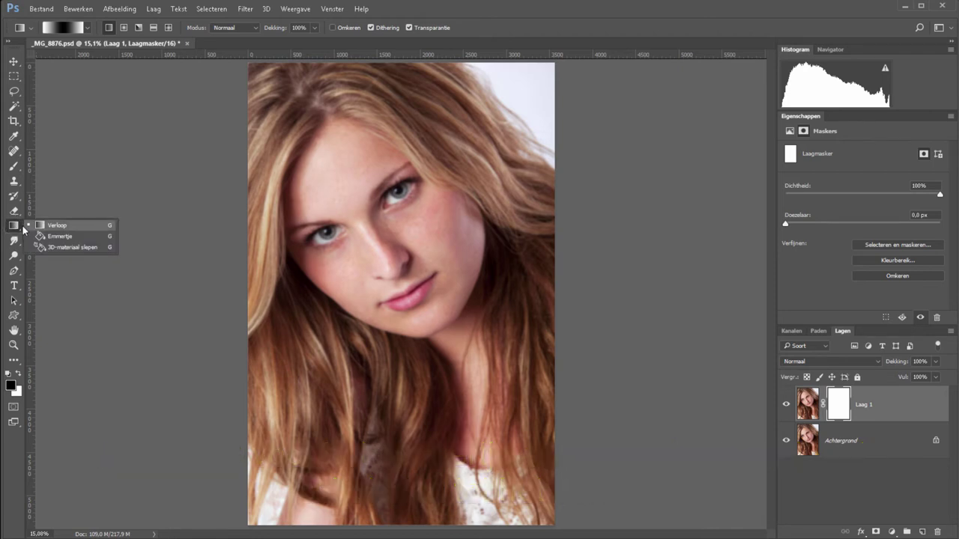
click(57, 225)
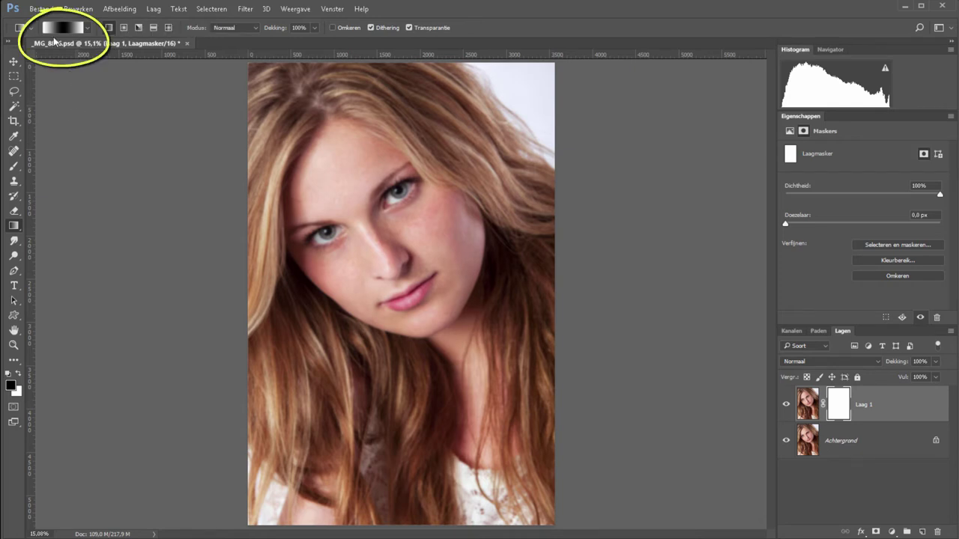
Start from the black-to-white preset and change its left colour stop to white (ffffff).
click(64, 27)
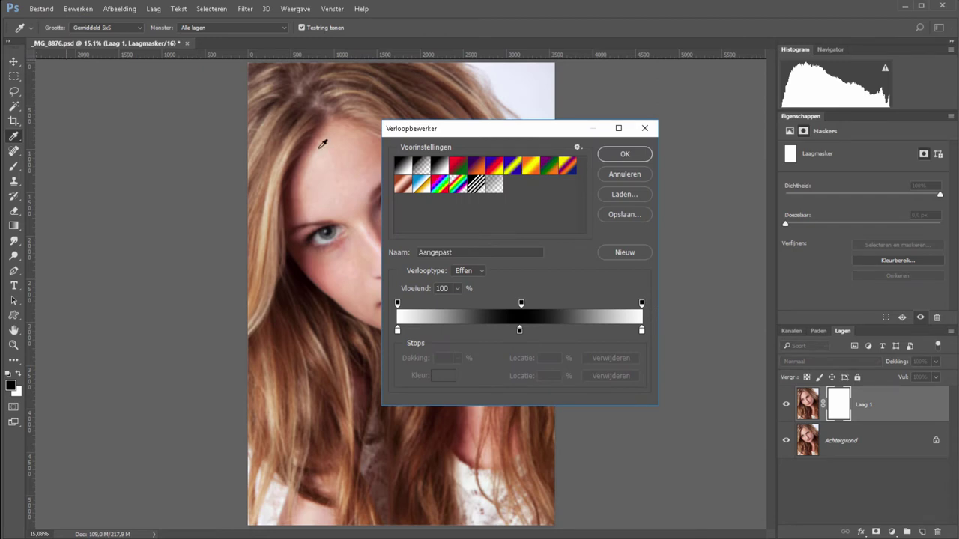
click(404, 168)
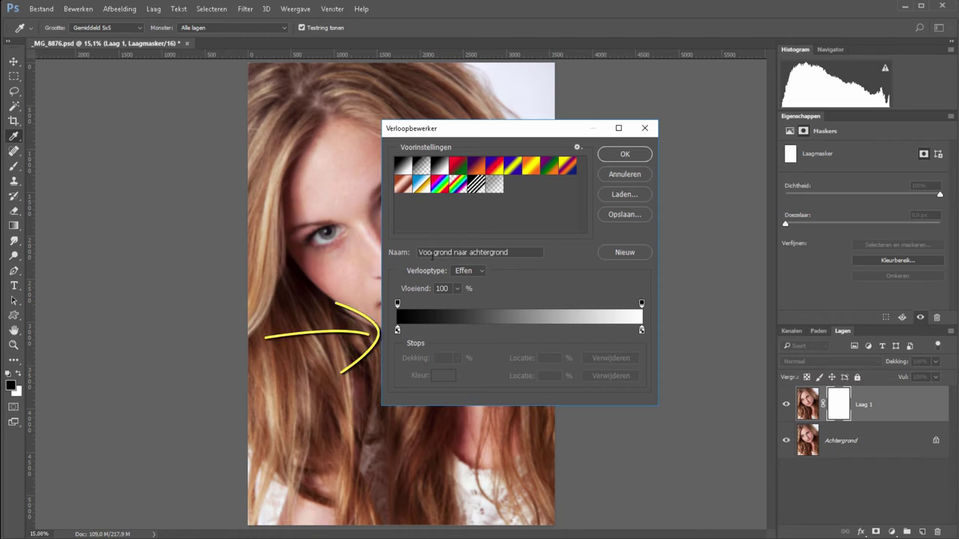
click(397, 329)
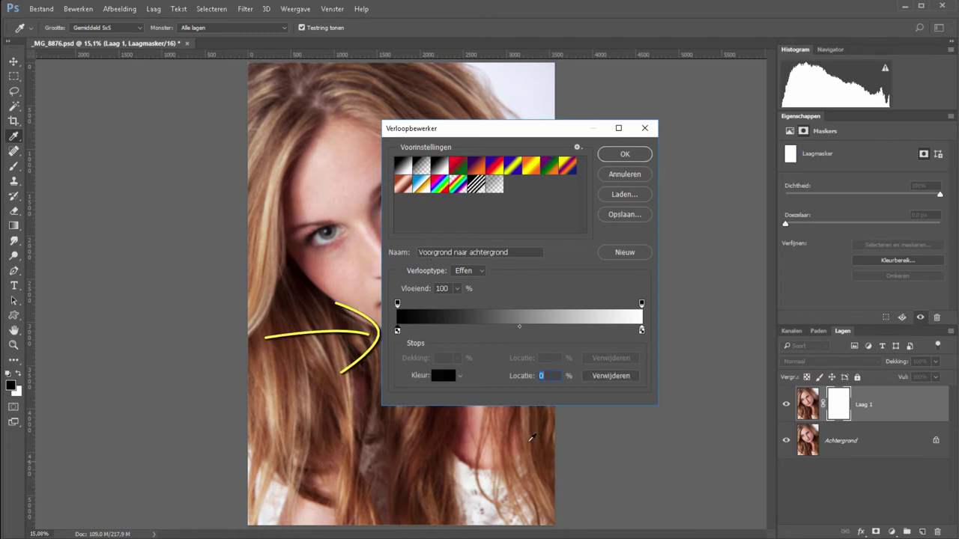
click(443, 376)
text(ffffff)
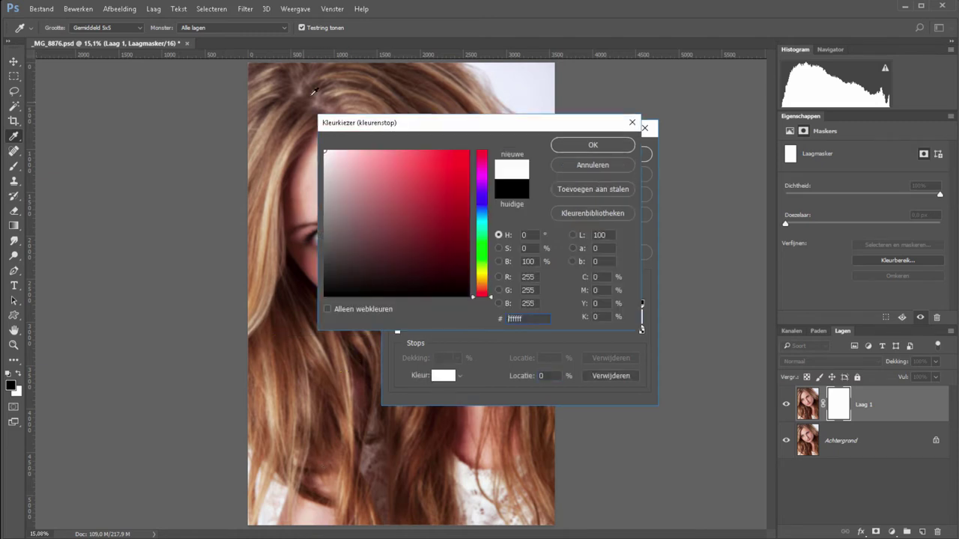
click(591, 146)
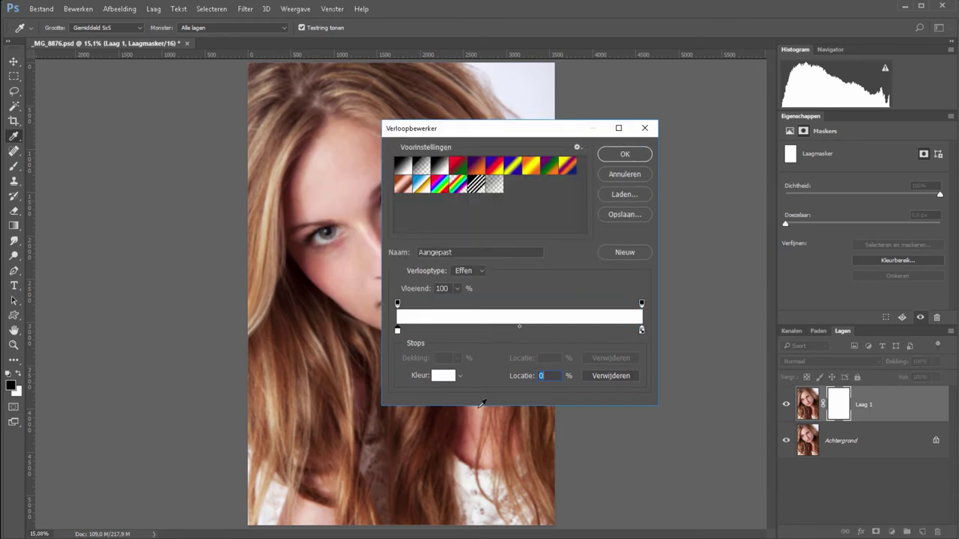
Add a black (000000) middle stop at 50% location and confirm the white-black-white gradient.
click(490, 329)
double_click(492, 332)
text(000000)
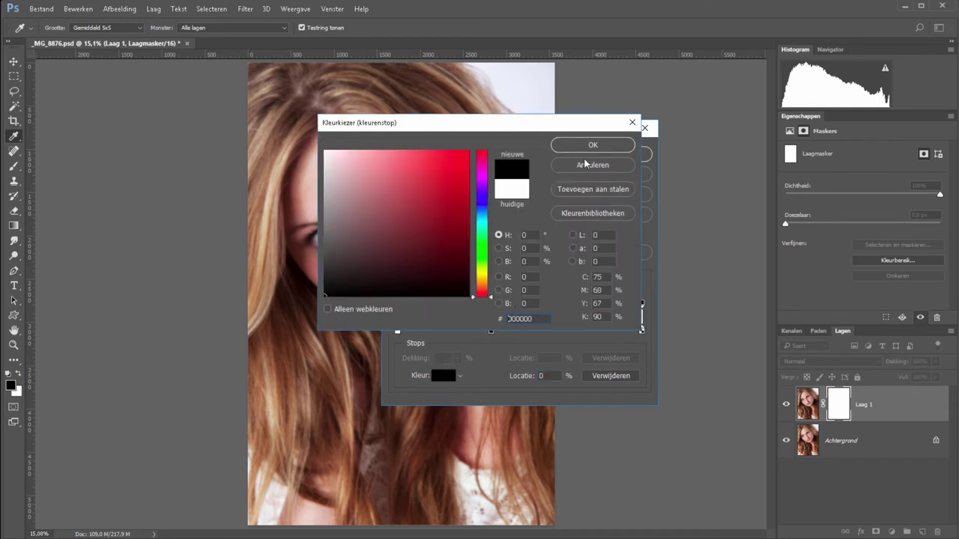
click(583, 145)
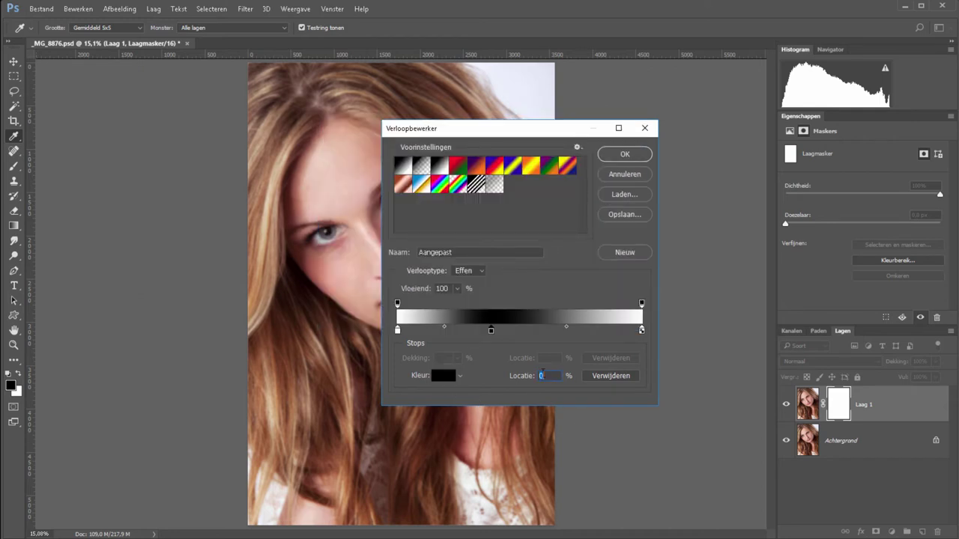
text(50)
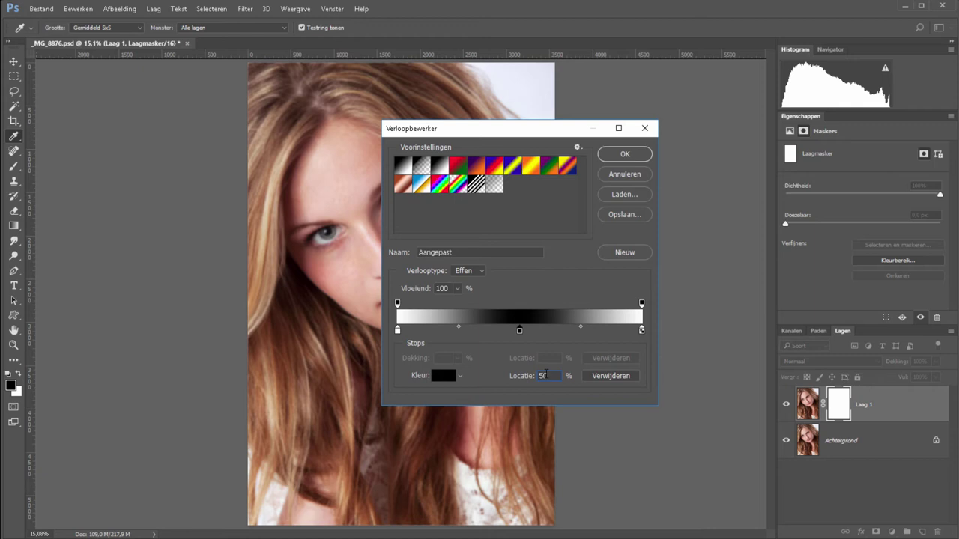
click(625, 154)
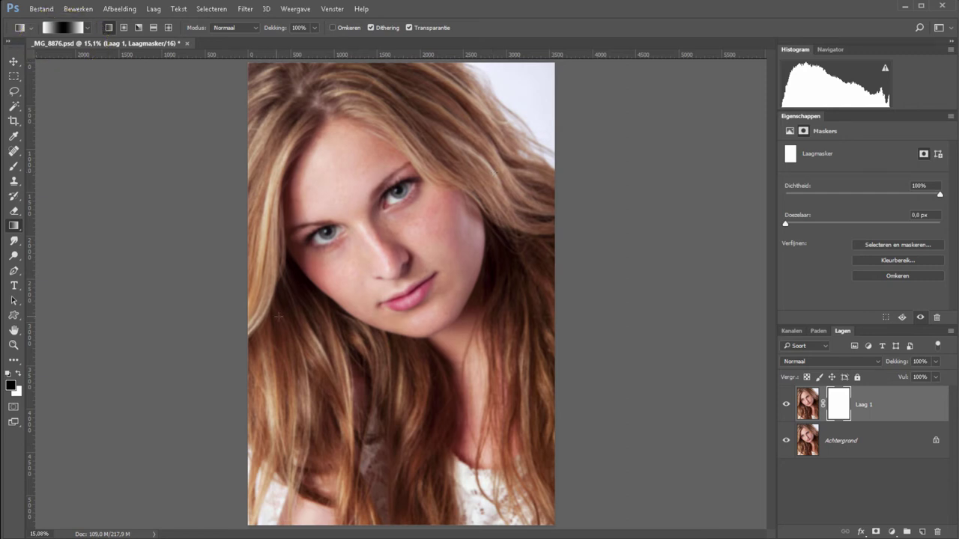
Draw the gradient diagonally across Laag 1's mask, set opacity to 82%, and group it into Groep 1.
mouse_move(275, 314)
mouse_down()
mouse_move(436, 213)
mouse_move(450, 184)
mouse_move(507, 155)
mouse_up()
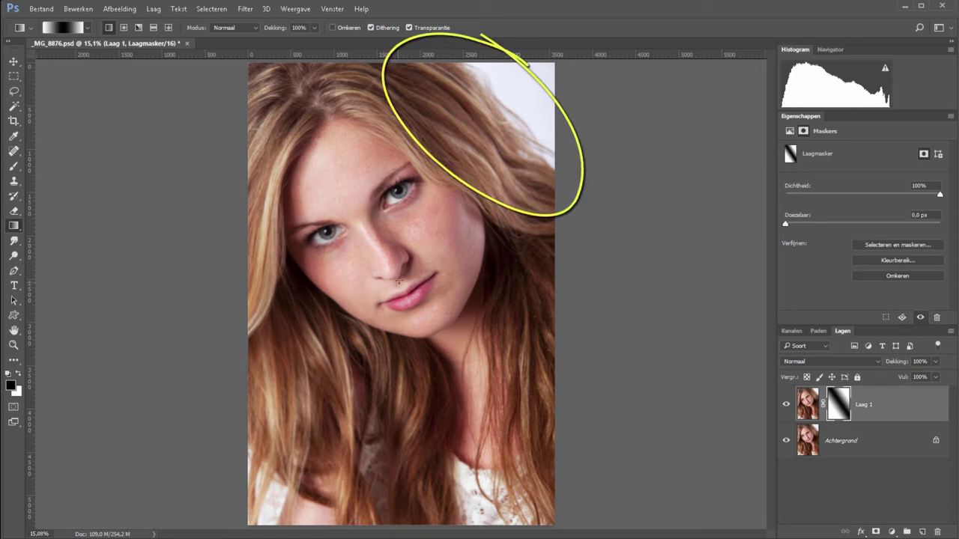
key(z)
drag(449, 188, 299, 450)
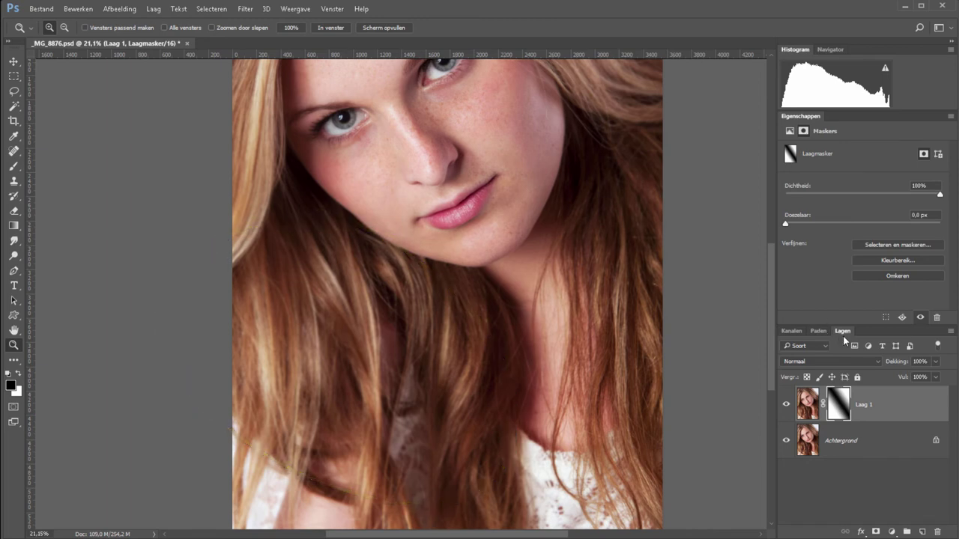
drag(896, 365, 888, 366)
key(ctrl+g)
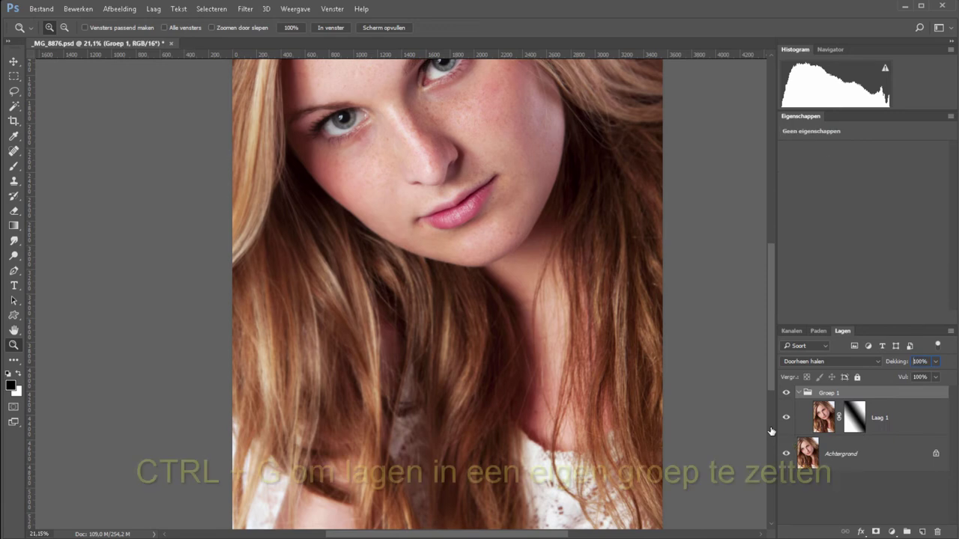
Add a mask to Groep 1 and set up a 464 px brush with lowered opacity, enlarged to 800.
click(875, 531)
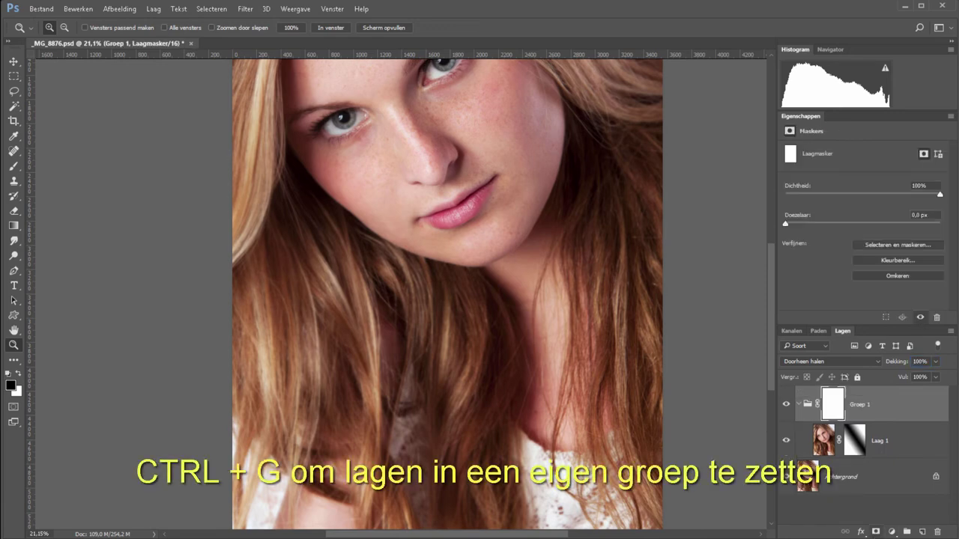
click(13, 165)
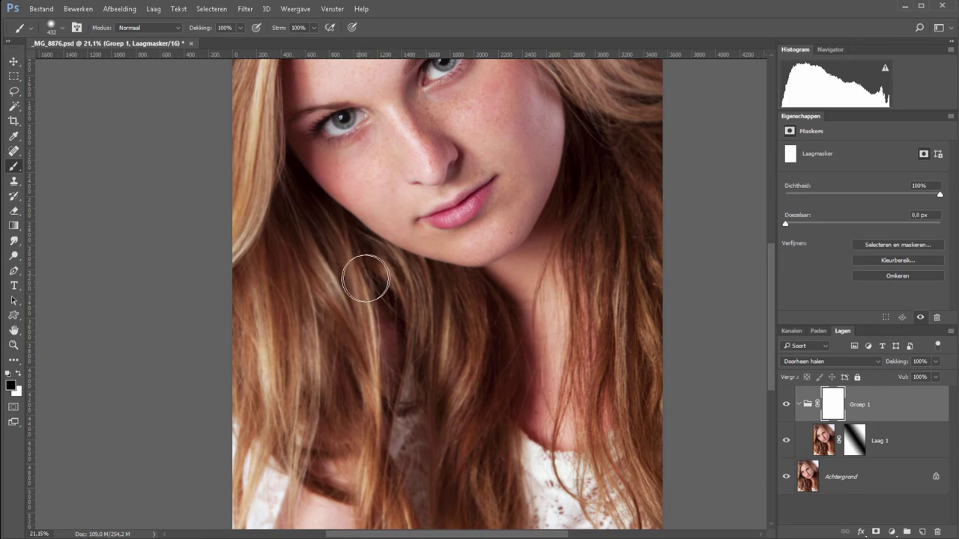
right_click(364, 275)
click(472, 289)
text(464)
key(Return)
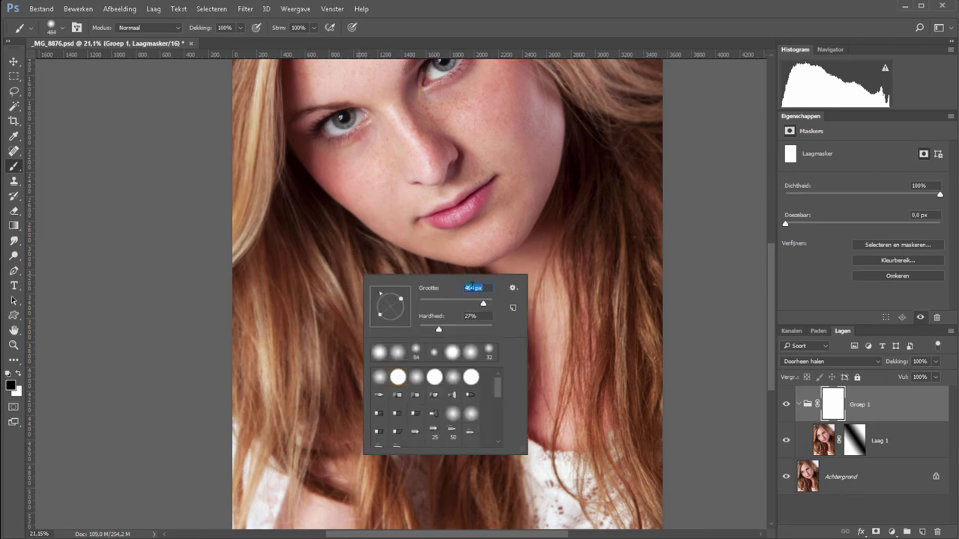
mouse_move(204, 22)
mouse_down()
mouse_move(184, 30)
mouse_move(199, 30)
mouse_up()
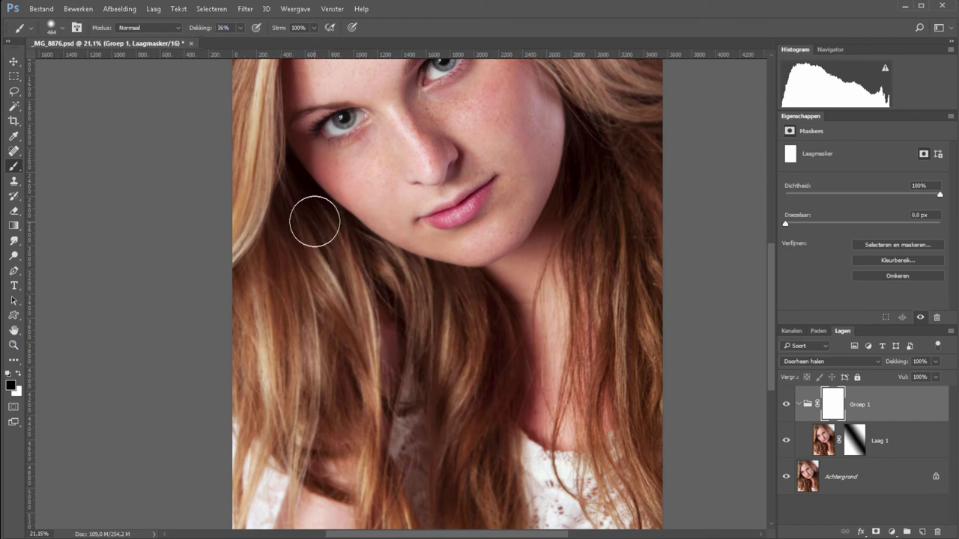
key(bracketright)
key(bracketright)
key(bracketright)
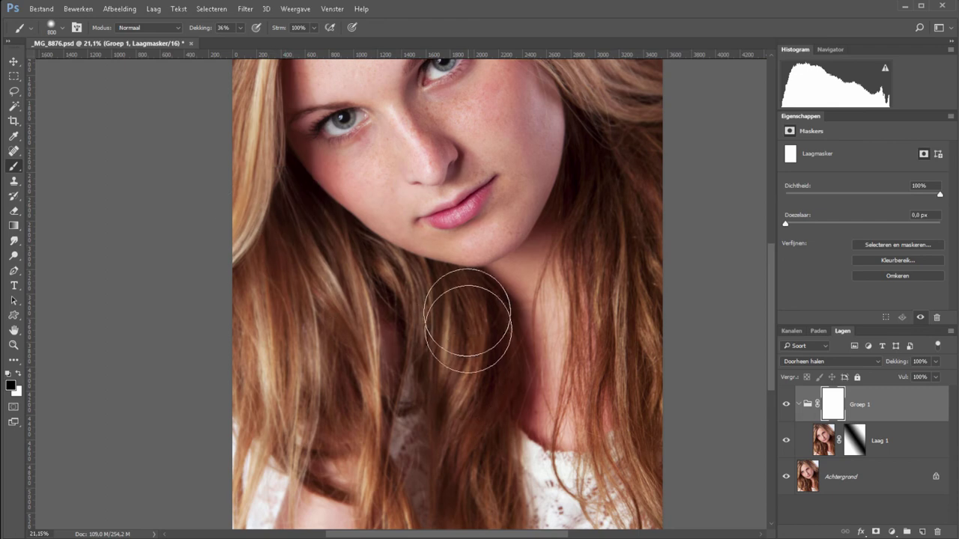
Paint black on Groep 1's mask over the neck and along the hair edges.
drag(457, 337, 453, 407)
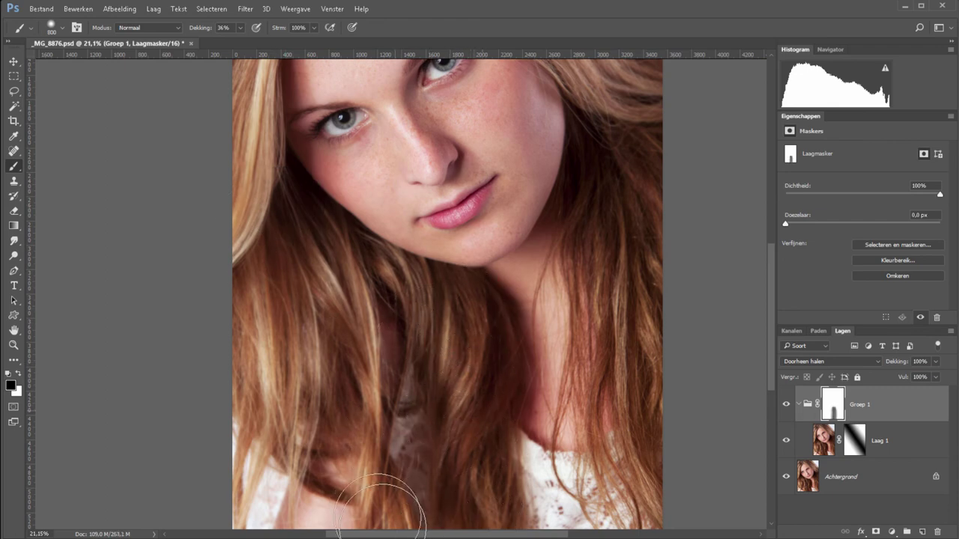
mouse_move(364, 300)
mouse_down()
mouse_move(459, 478)
mouse_move(440, 418)
mouse_up()
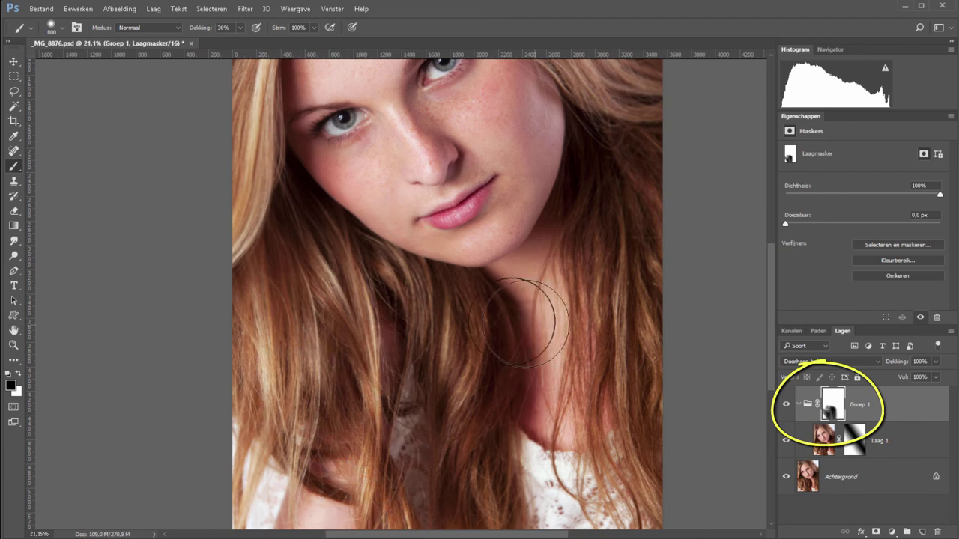
drag(445, 336, 300, 332)
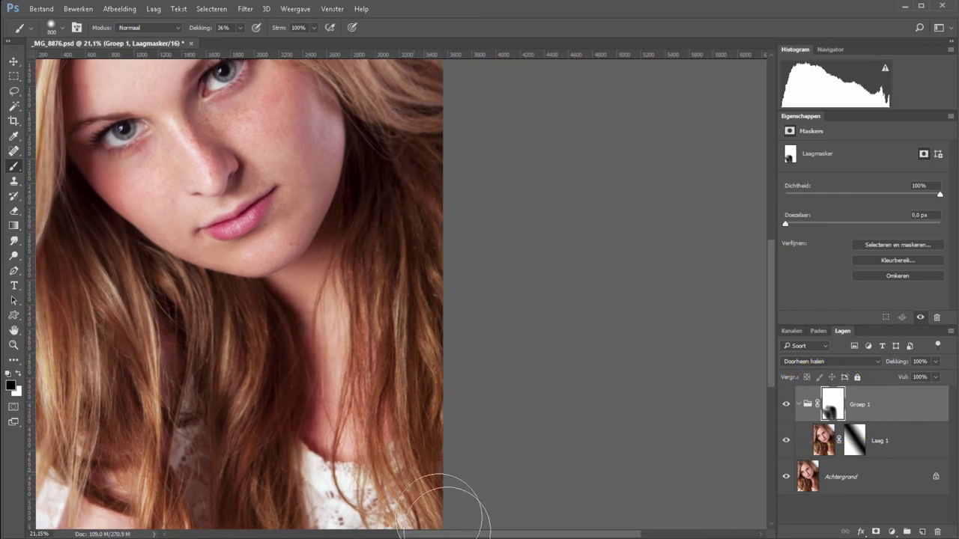
mouse_move(444, 506)
mouse_down()
mouse_move(430, 171)
mouse_move(691, 362)
mouse_up()
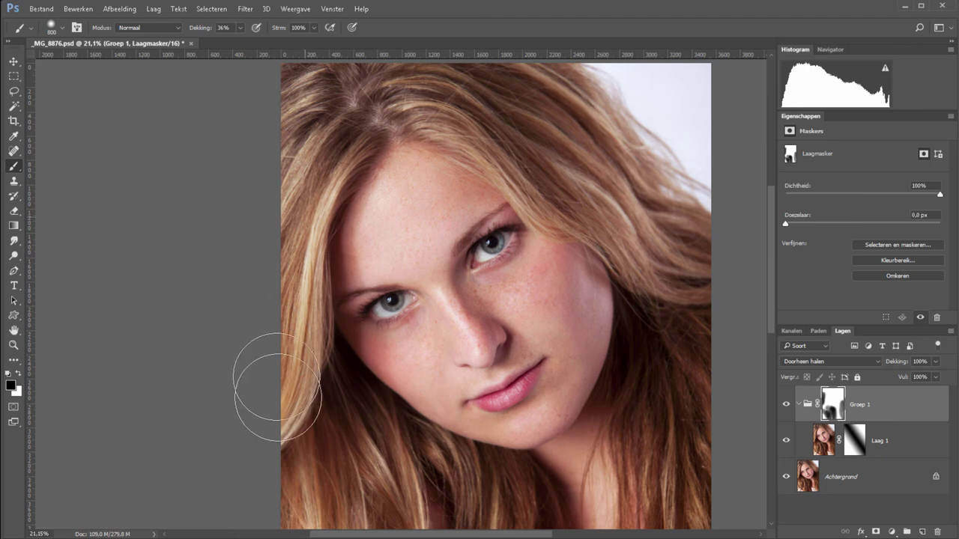
drag(385, 406, 262, 339)
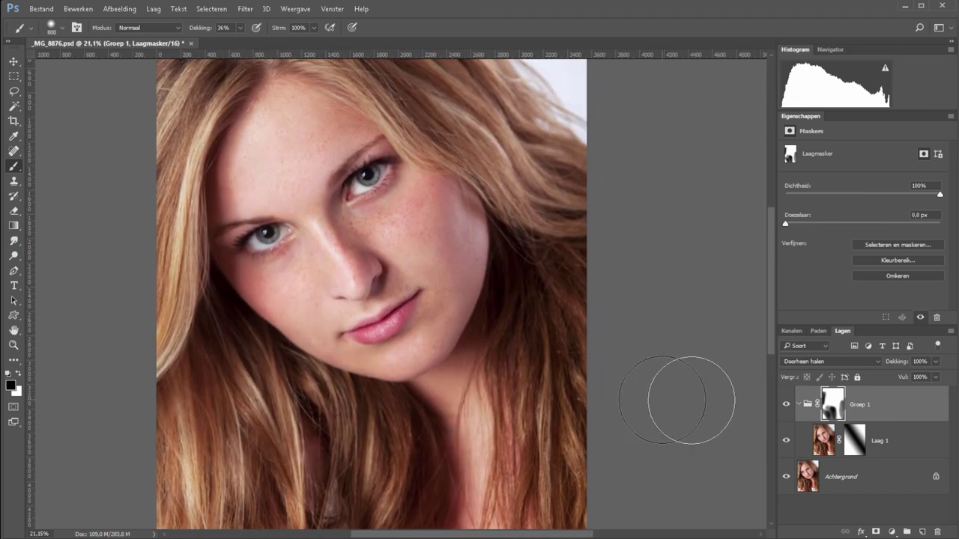
Select Laag 1 and raise its opacity back to 100%.
click(786, 405)
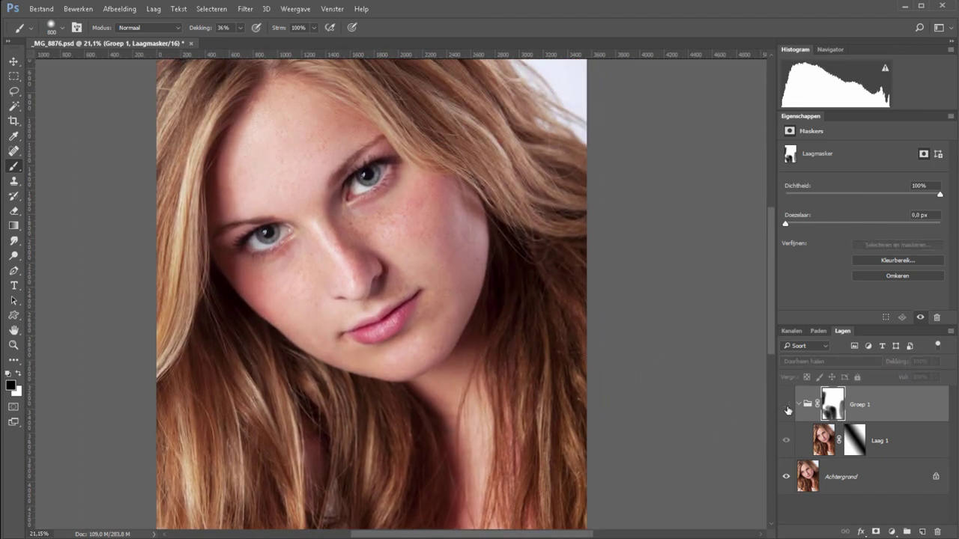
click(880, 445)
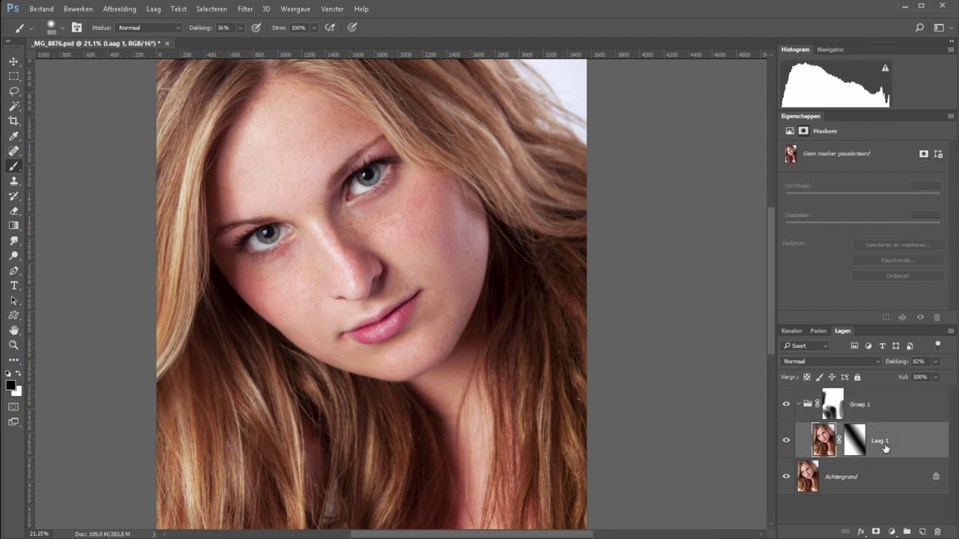
drag(898, 363, 909, 365)
View the portrait at 100% and fit to screen, toggling Groep 1 off and on to compare.
key(z)
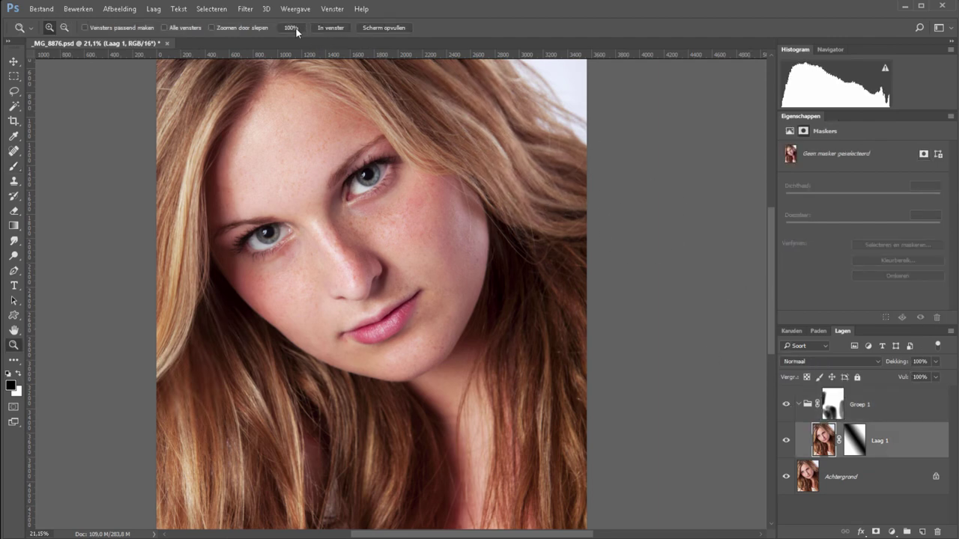
click(292, 27)
click(330, 27)
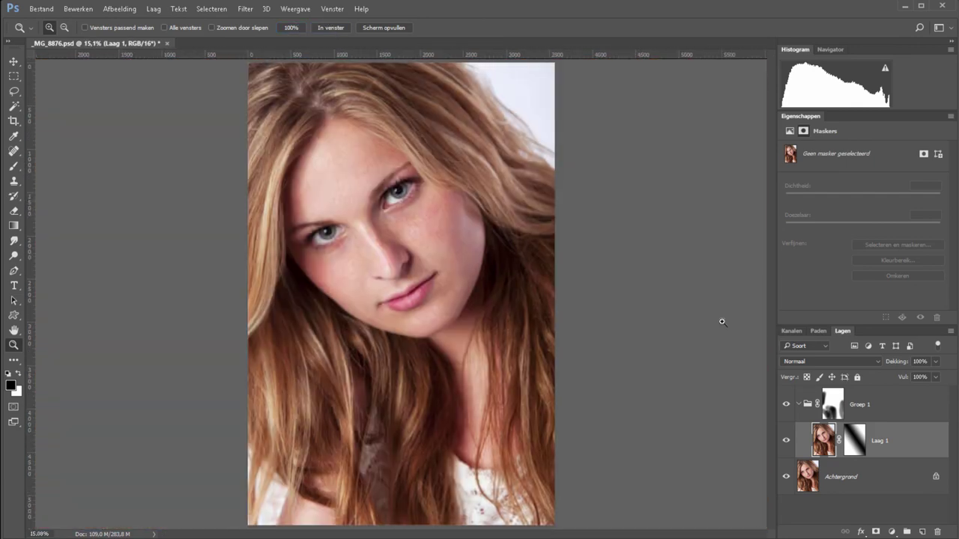
click(786, 406)
click(787, 405)
click(787, 405)
click(788, 406)
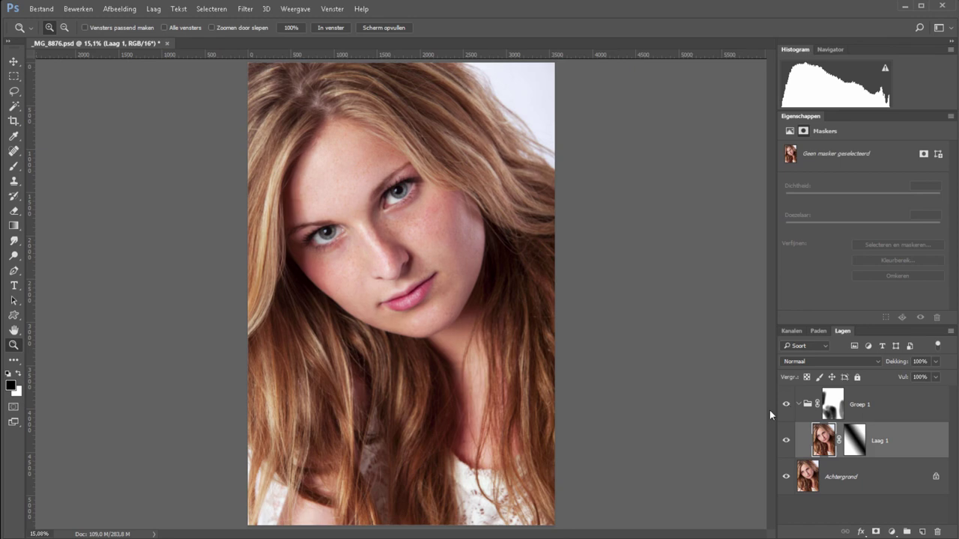